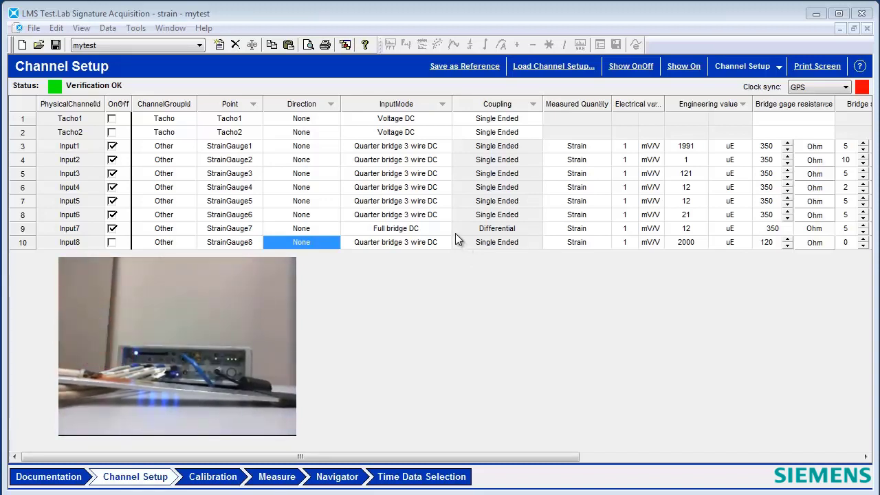
# Select the Input1 and Input2 channel rows, make the table rows taller, and select Input2's bridge supply value of 10
pyautogui.click(28, 151)
pyautogui.click(29, 160)
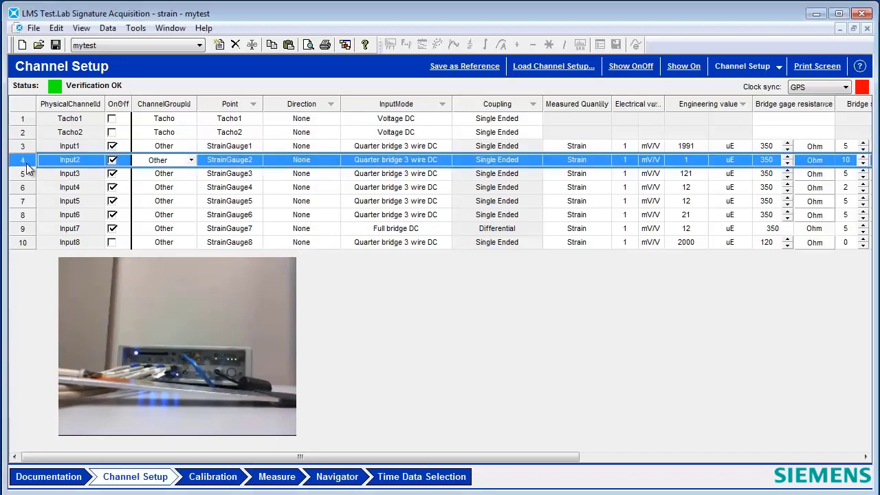
pyautogui.moveTo(27, 178); pyautogui.dragTo(27, 178)
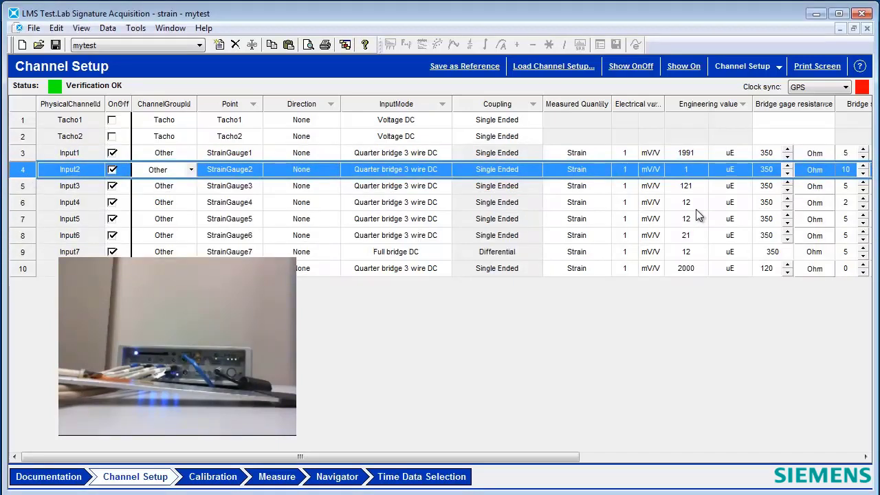
pyautogui.click(855, 176)
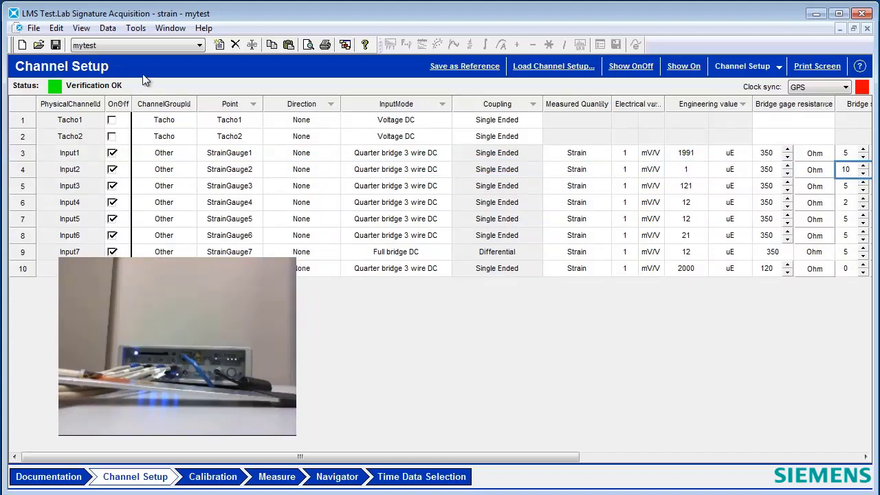
# Look through the Channel Setup visibility settings, close them unchanged, and adjust the table columns
pyautogui.click(135, 28)
pyautogui.click(190, 172)
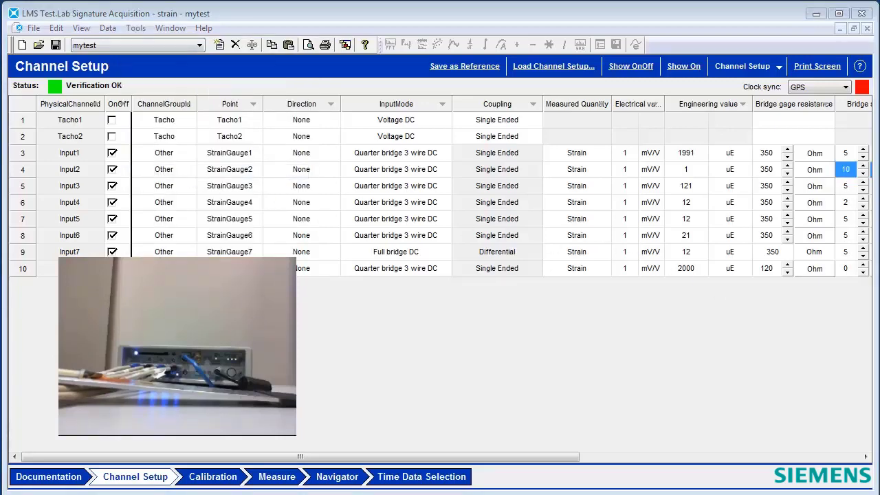
pyautogui.moveTo(302, 181); pyautogui.dragTo(304, 296)
pyautogui.click(440, 367)
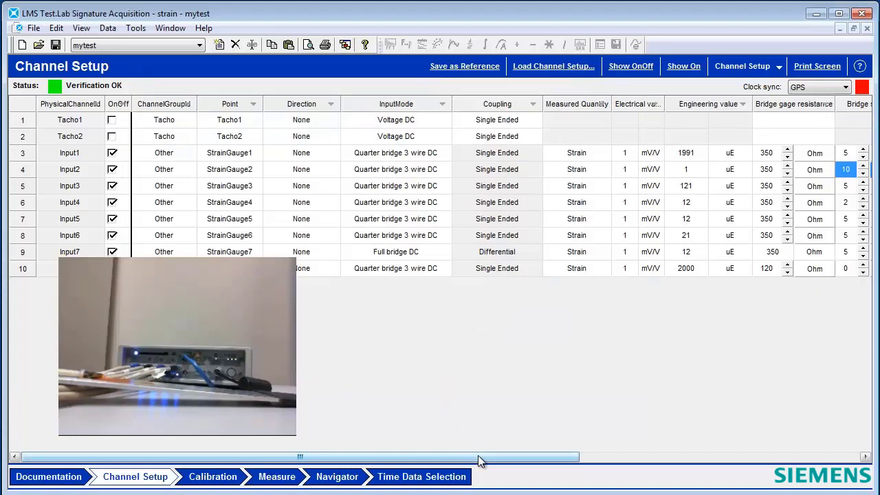
pyautogui.moveTo(478, 455); pyautogui.dragTo(590, 457)
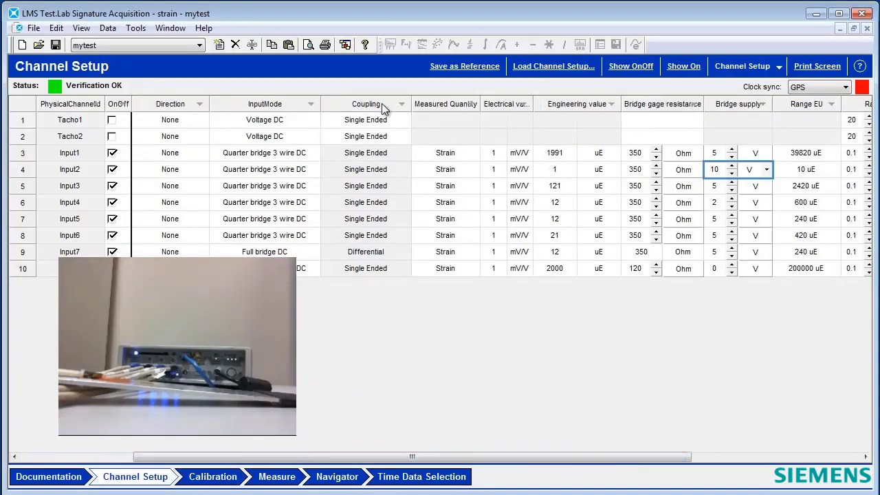
pyautogui.moveTo(453, 457); pyautogui.dragTo(357, 449)
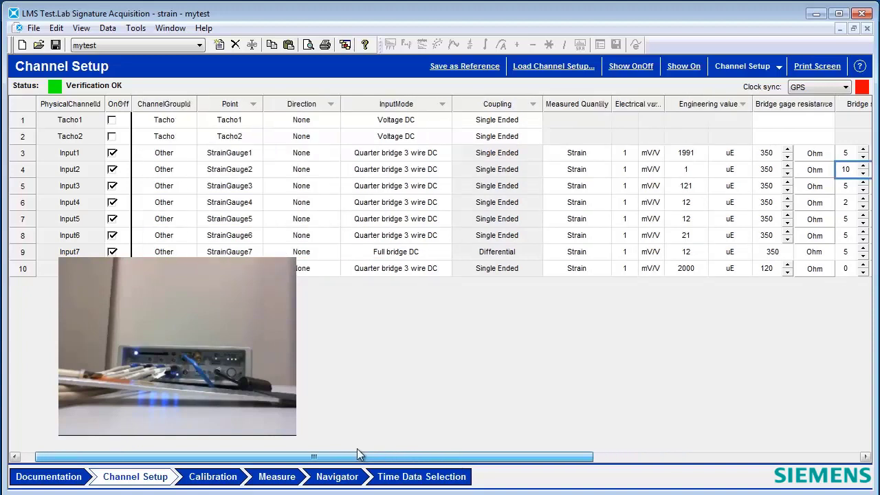
# Copy Input1's 1991 uE engineering value and paste it into the Input1–Input8 cells
pyautogui.click(685, 155)
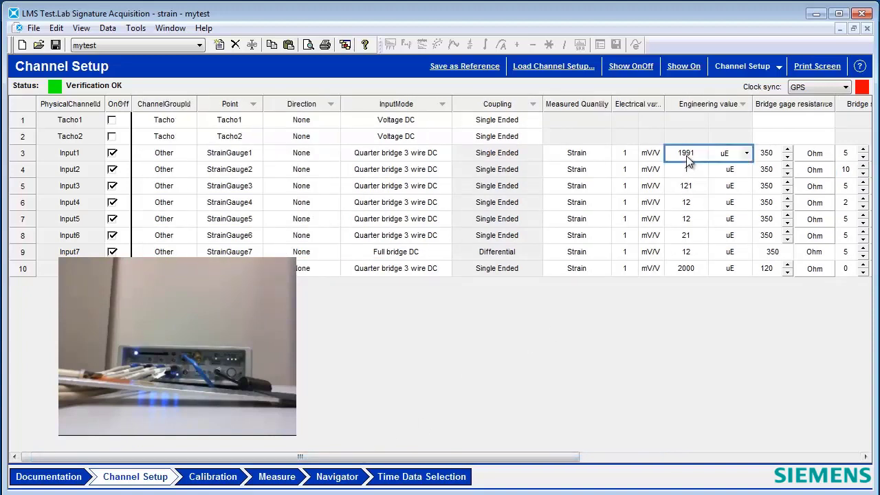
pyautogui.hotkey('shift', 'Down')
pyautogui.hotkey('shift', 'Down')
pyautogui.hotkey('shift', 'Down')
pyautogui.rightClick(686, 156)
pyautogui.click(688, 157)
pyautogui.moveTo(687, 157); pyautogui.dragTo(695, 263)
pyautogui.rightClick(693, 255)
pyautogui.click(728, 312)
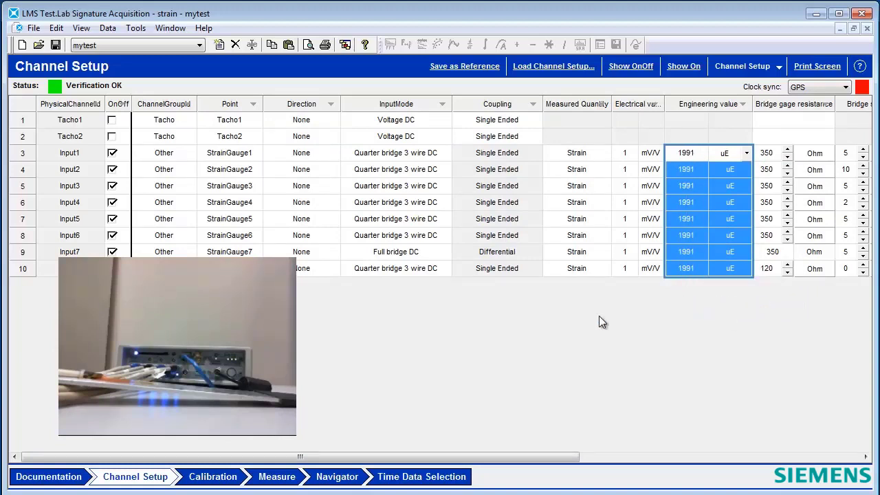
# On the Measure page, arm and then disarm the acquisition system
pyautogui.click(277, 476)
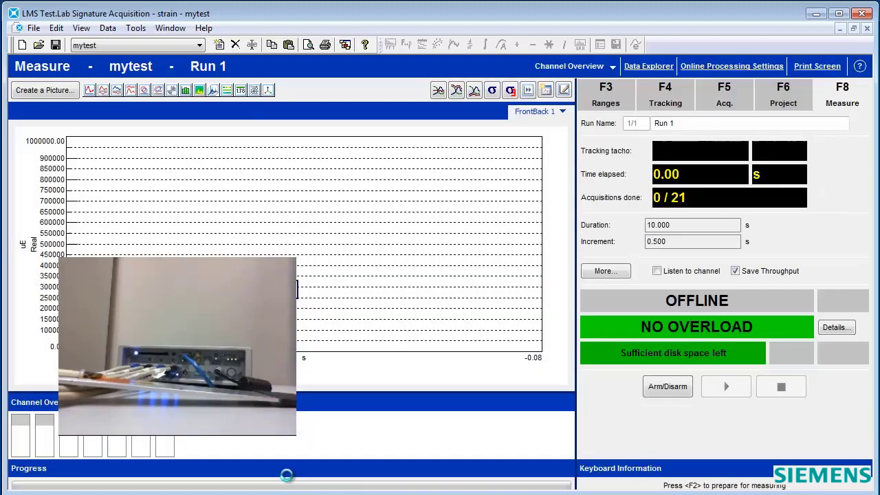
pyautogui.click(678, 386)
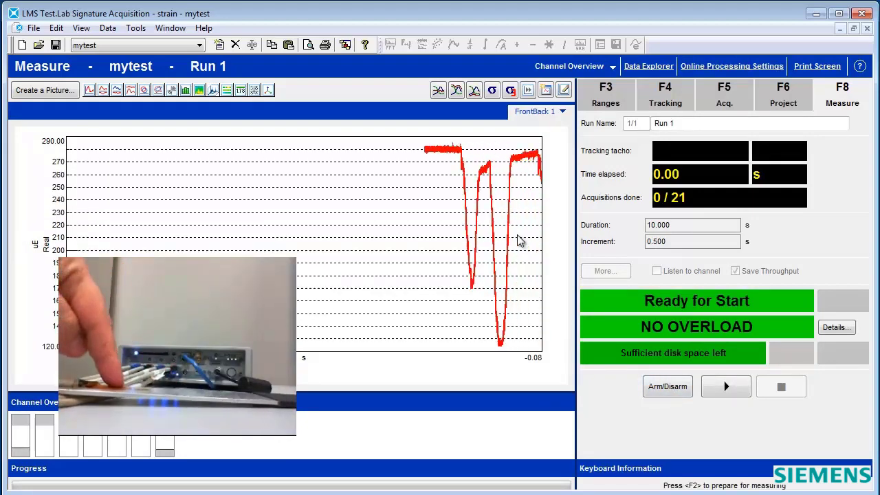
pyautogui.click(677, 389)
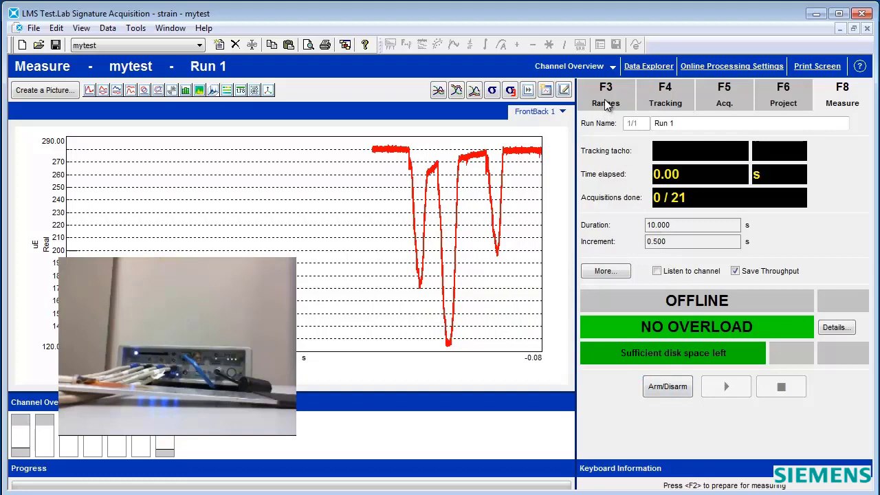
# Run the two-phase shunt check under Ranges > Shunt: Input1–Input6 pass, Input7 fails
pyautogui.click(606, 103)
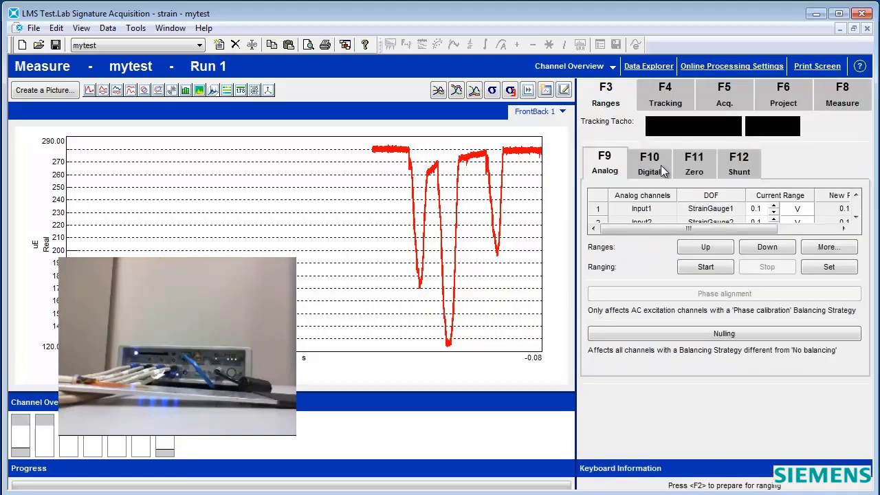
pyautogui.click(733, 176)
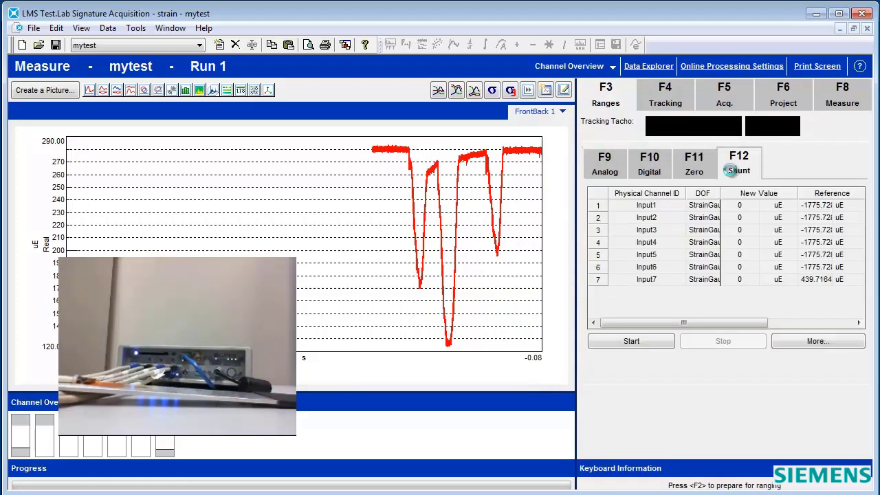
pyautogui.click(639, 344)
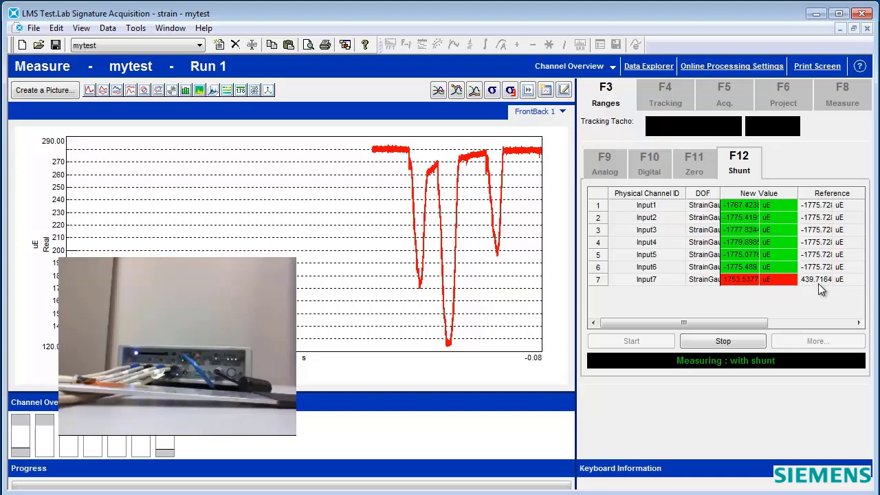
pyautogui.click(741, 340)
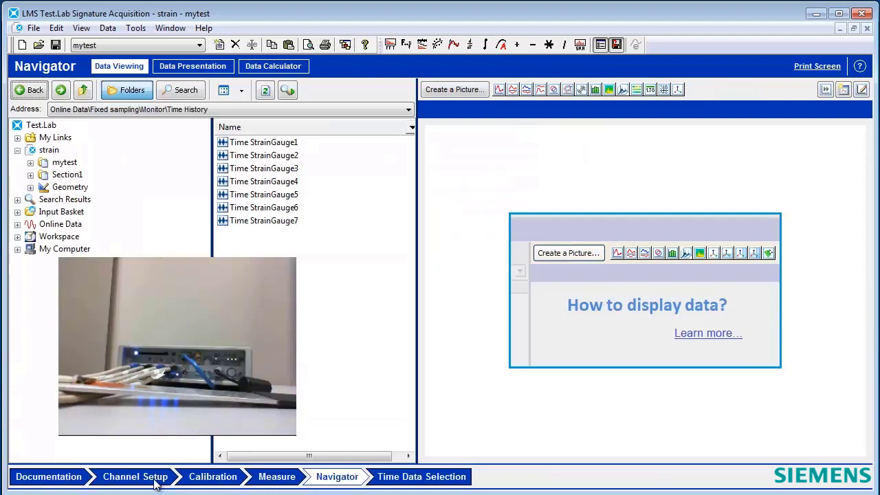
pyautogui.click(154, 482)
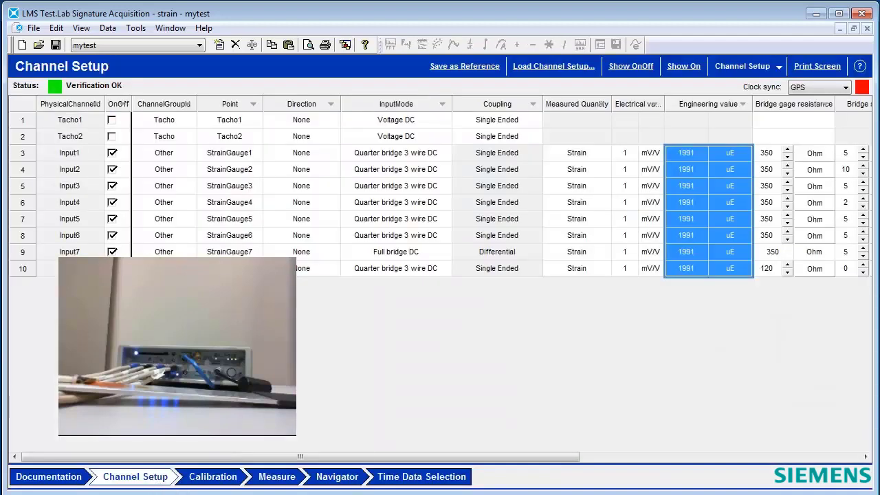
pyautogui.click(413, 252)
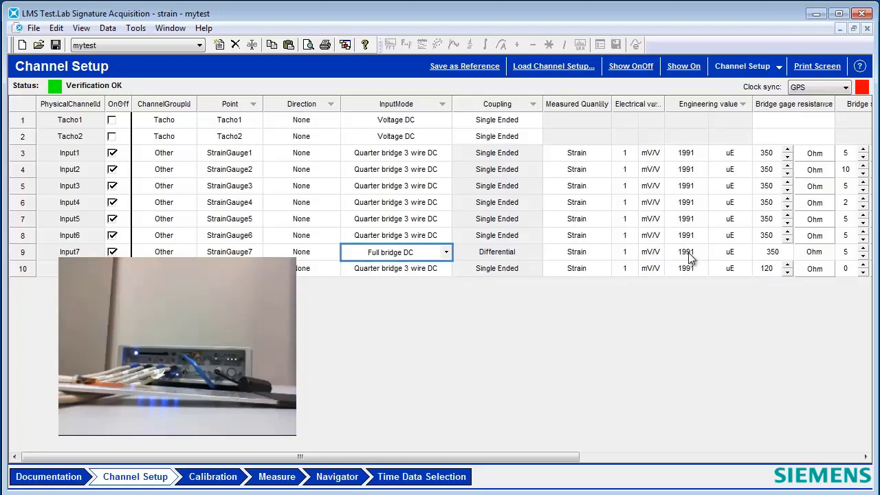
pyautogui.click(687, 252)
pyautogui.click(400, 254)
# On the calibration page, check the calibration modes and null the bridges of the active channels
pyautogui.click(219, 481)
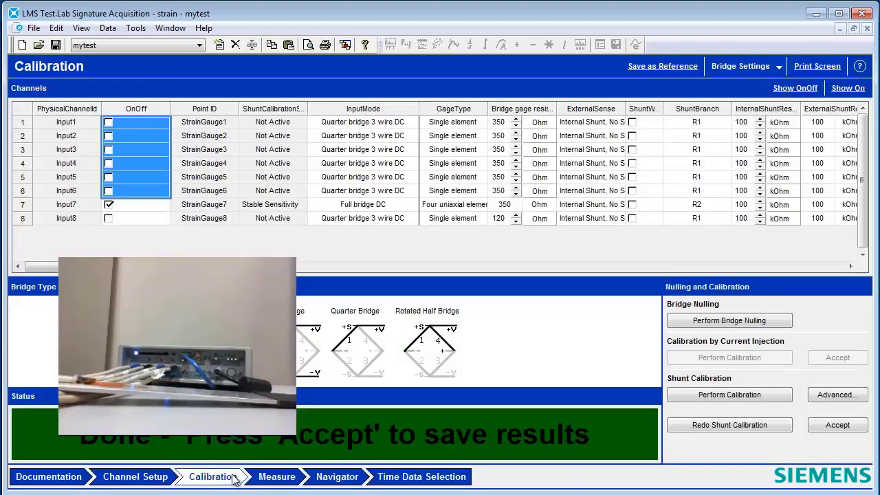
pyautogui.click(745, 69)
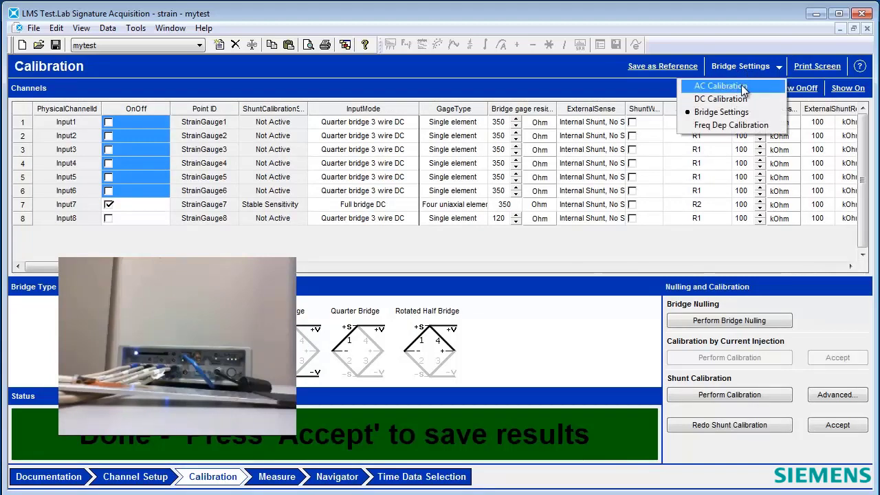
pyautogui.click(742, 85)
pyautogui.click(750, 69)
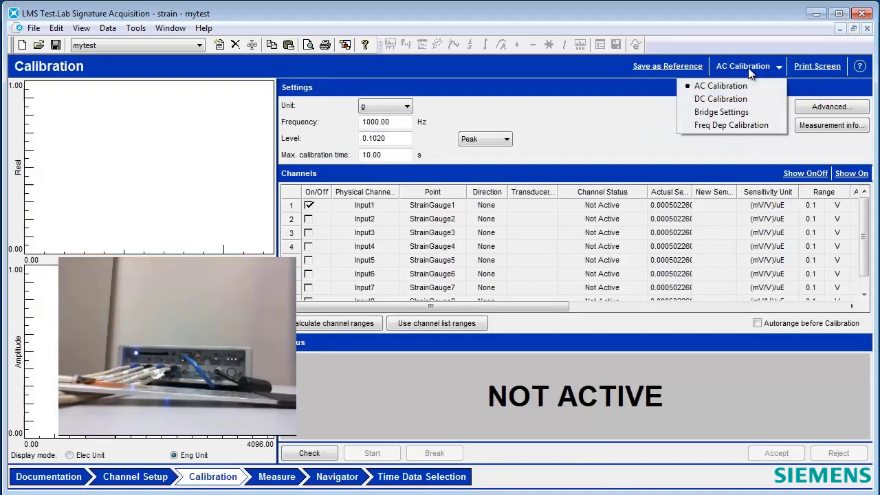
pyautogui.click(733, 112)
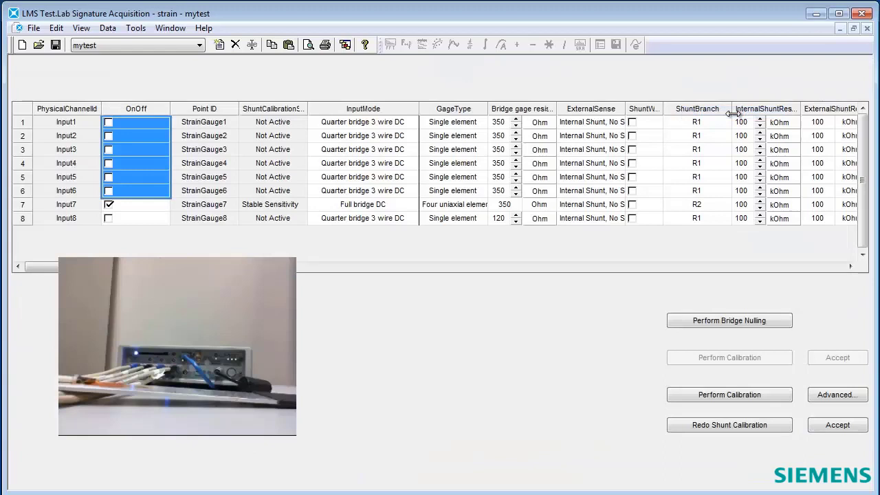
pyautogui.click(740, 321)
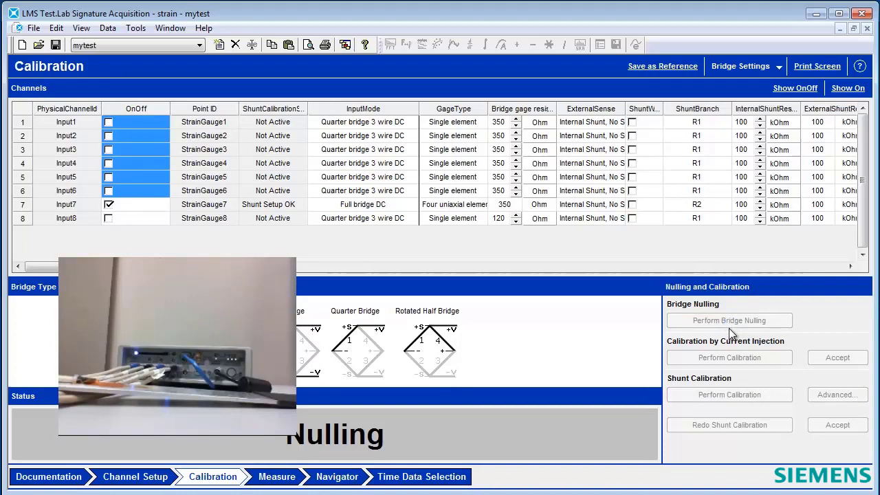
# Shunt-calibrate Input7, break the shunted state, accept the results, and return to Channel Setup
pyautogui.click(719, 397)
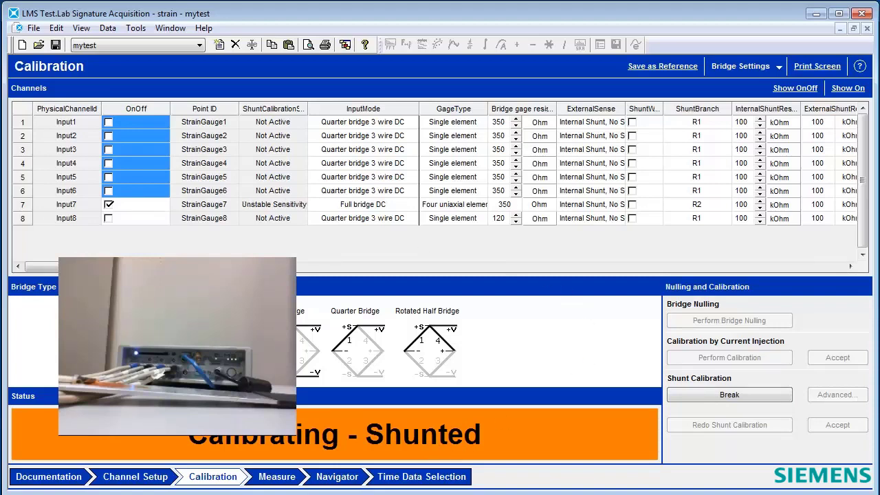
pyautogui.moveTo(177, 267); pyautogui.dragTo(527, 301)
pyautogui.click(510, 207)
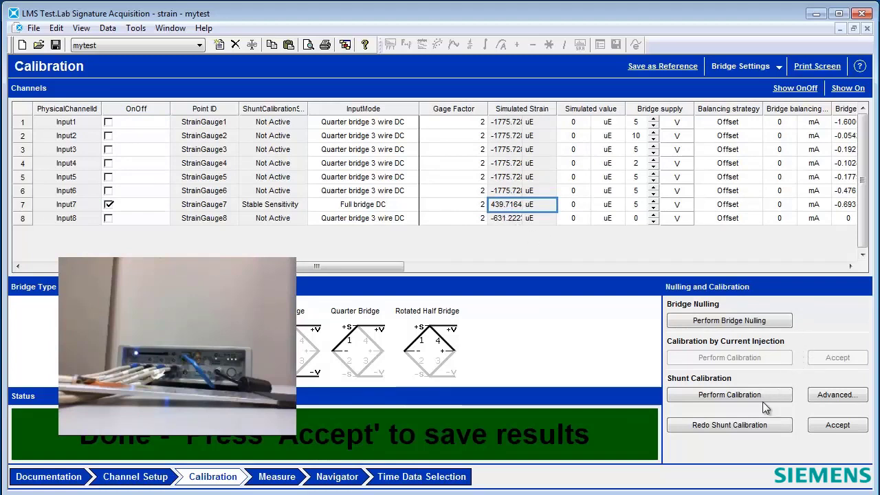
pyautogui.click(836, 427)
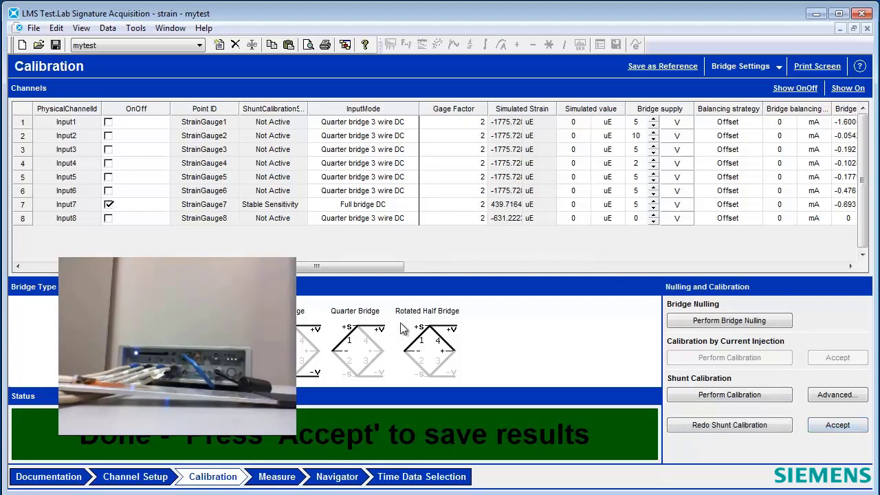
pyautogui.click(157, 478)
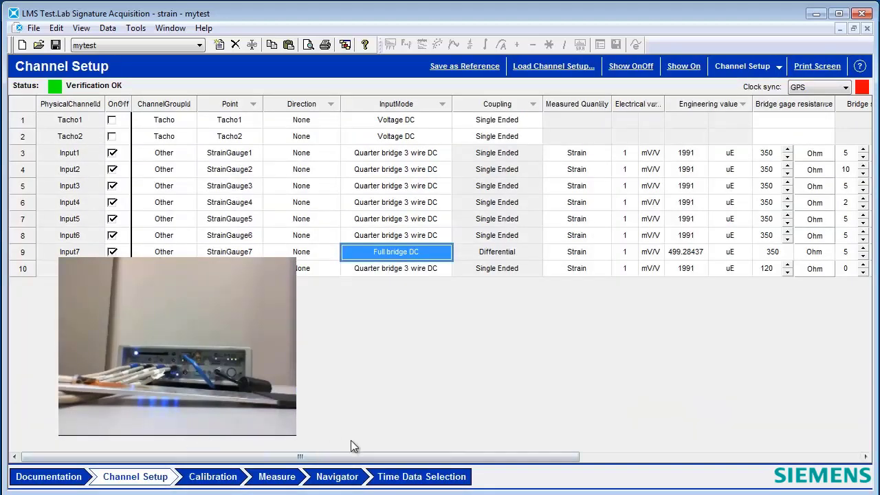
# Run a fresh shunt check with all seven channels green and Input7 reading 439.737 uE
pyautogui.click(286, 479)
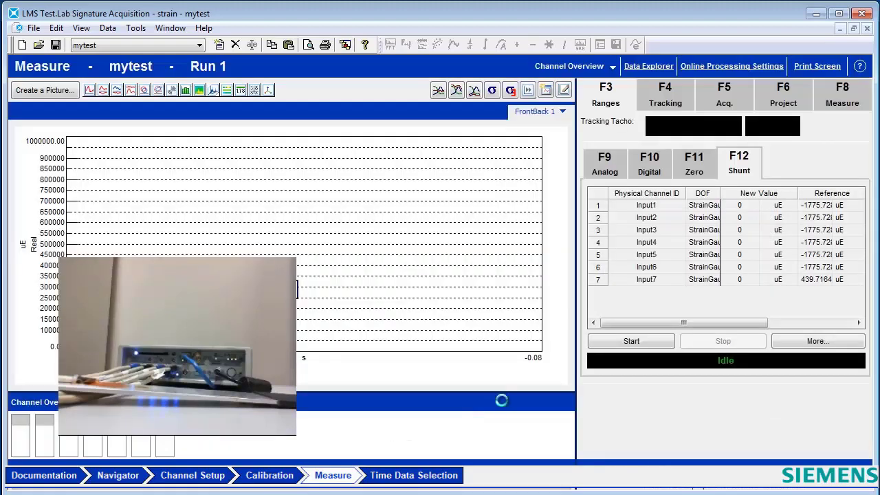
pyautogui.click(646, 343)
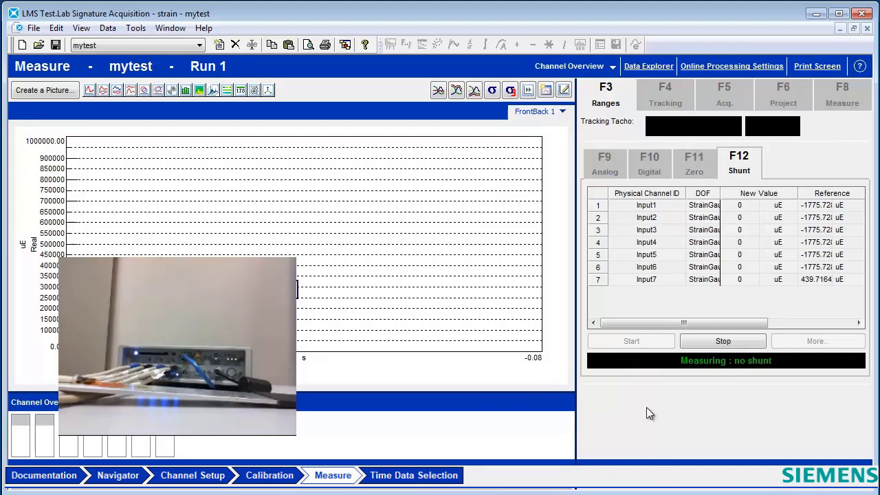
pyautogui.click(739, 341)
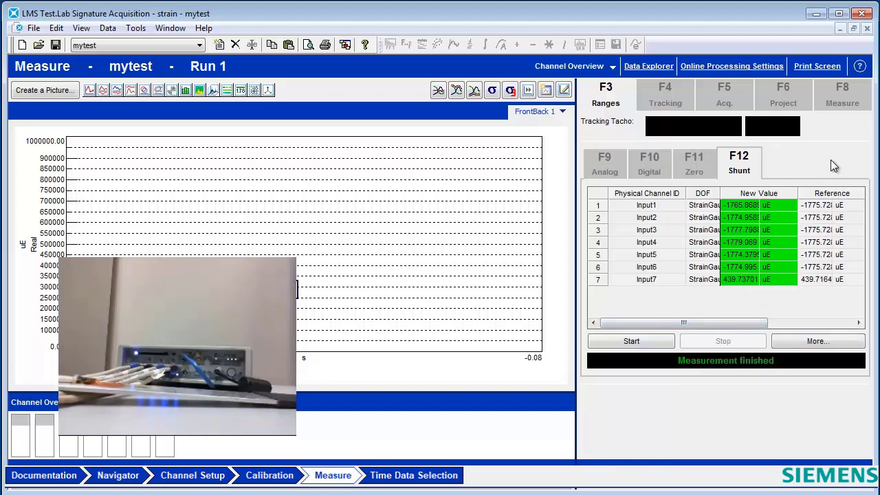
# Arm and record the 10-second Run 1, step through channel traces, then arm for Run 2
pyautogui.click(846, 108)
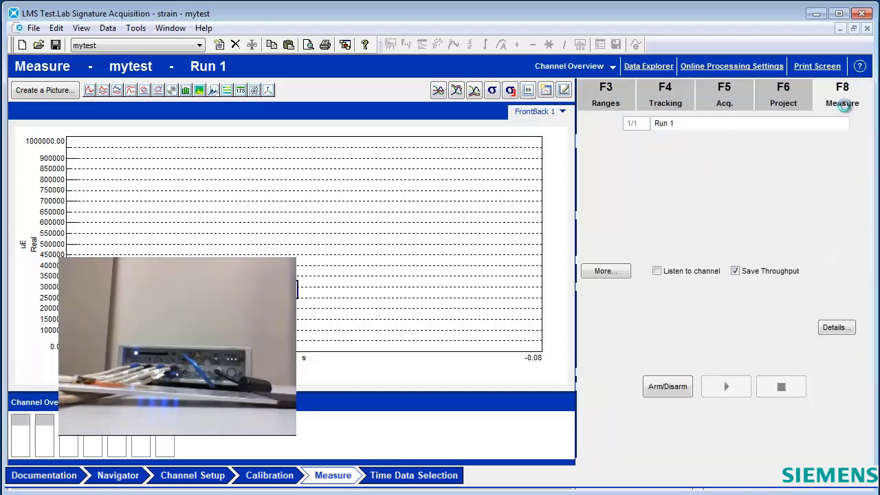
pyautogui.click(669, 388)
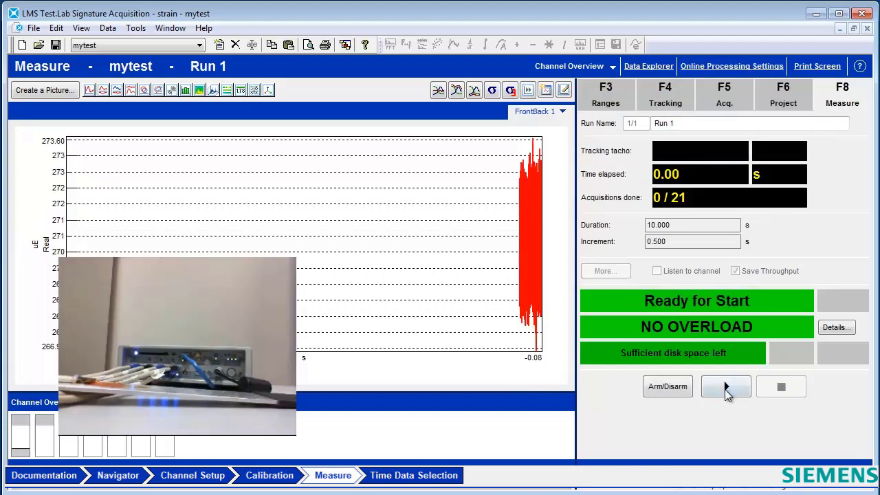
pyautogui.click(725, 390)
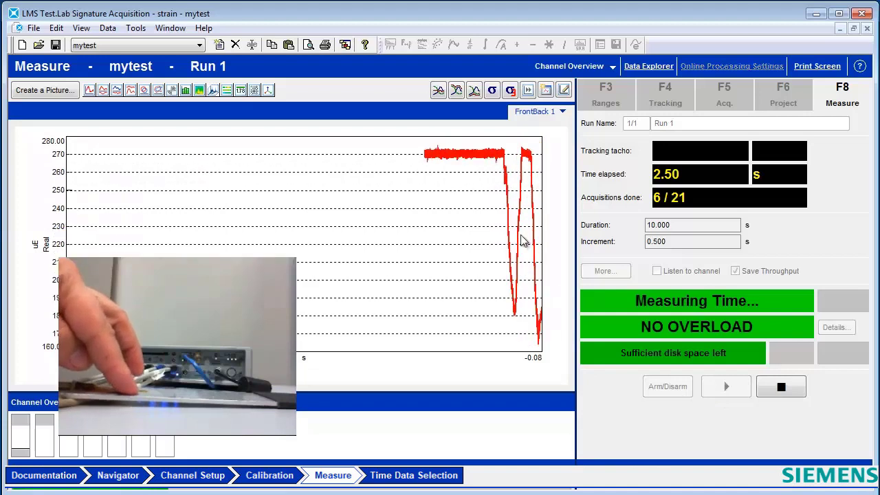
pyautogui.click(528, 92)
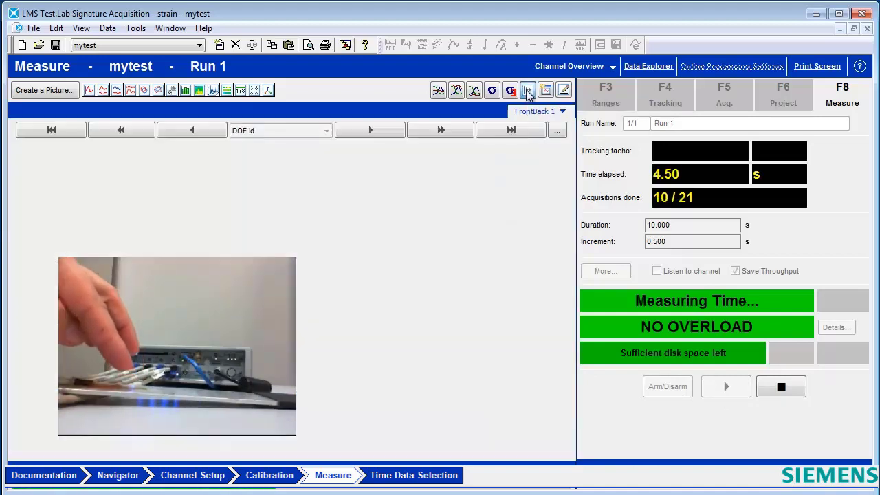
pyautogui.click(387, 137)
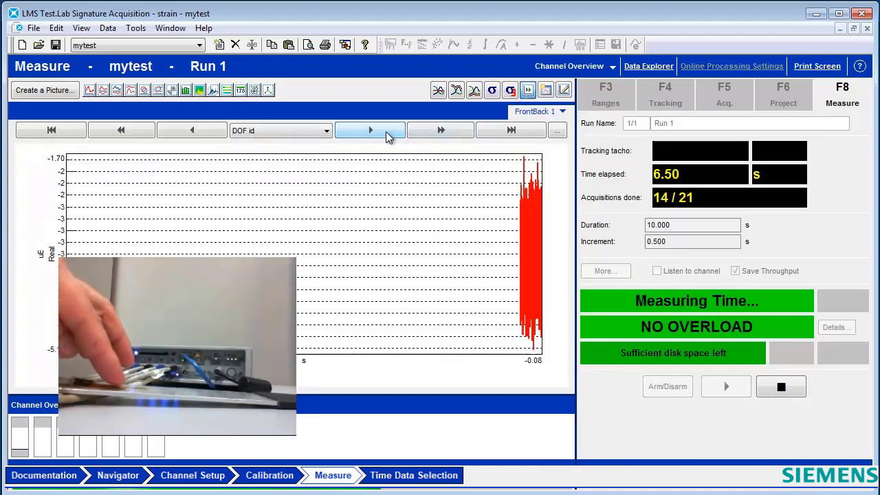
pyautogui.click(217, 133)
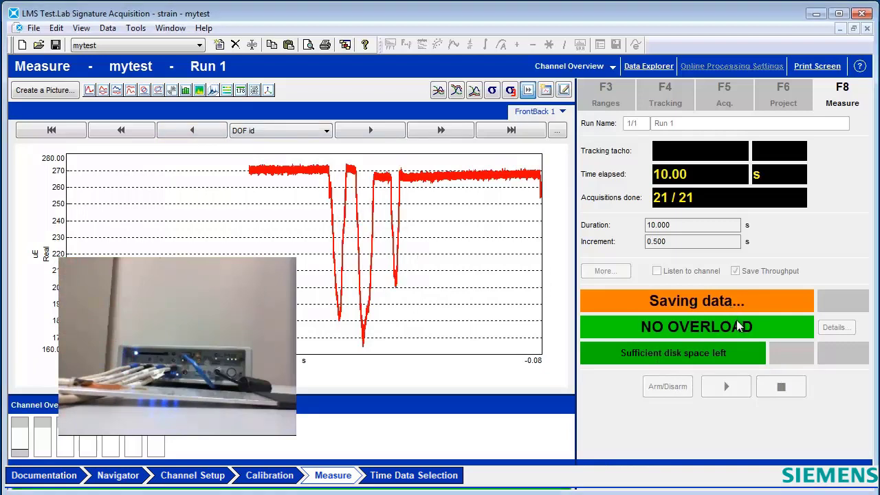
pyautogui.click(667, 385)
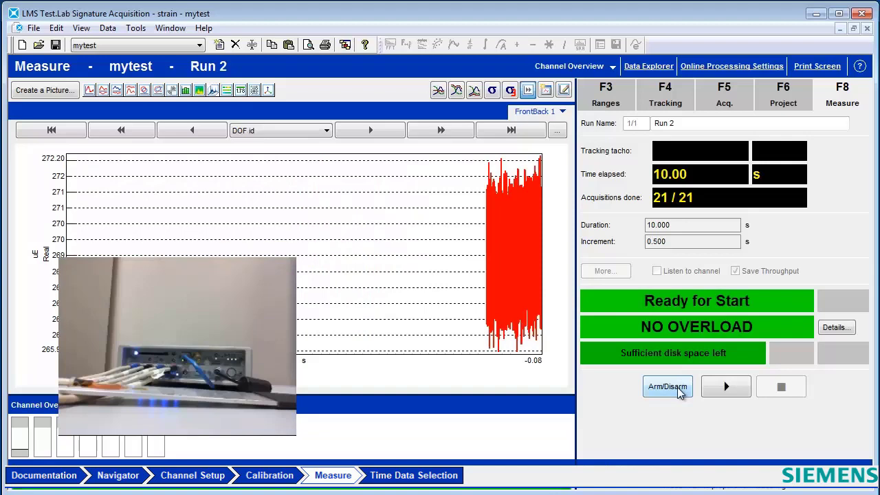
# Disarm, run another all-green shunt check in the Shunt table, and return to the run controls
pyautogui.click(678, 387)
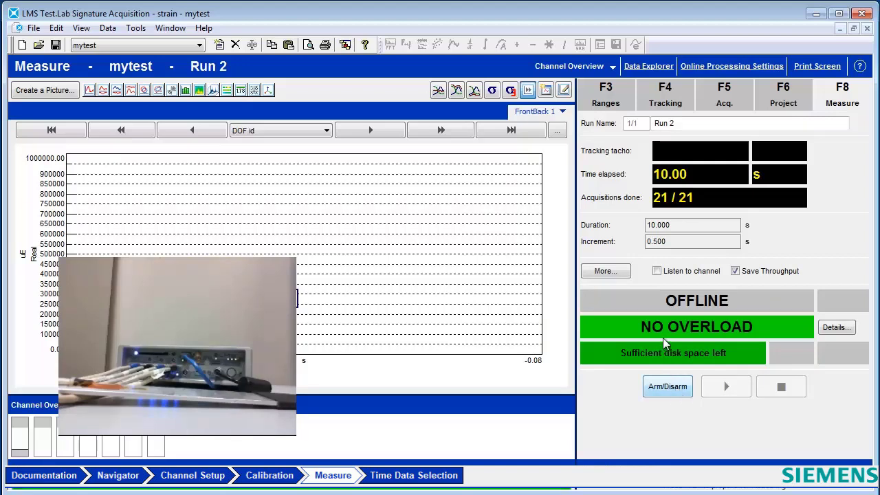
pyautogui.click(623, 104)
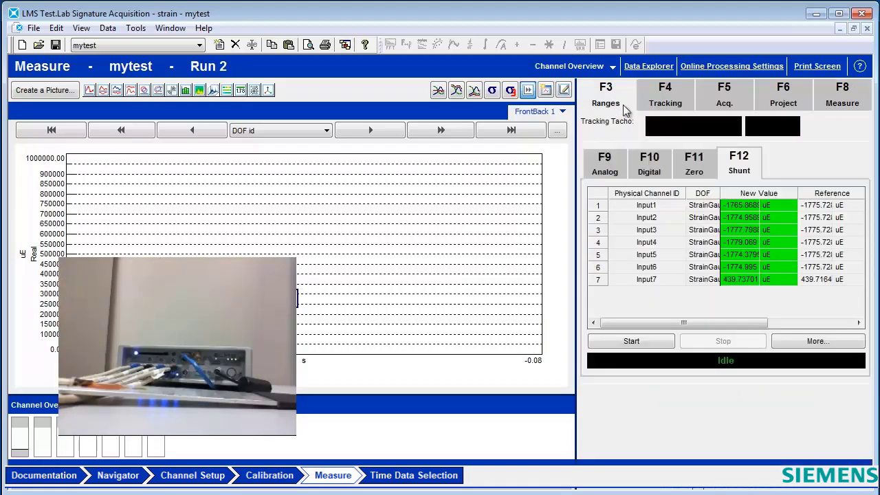
pyautogui.click(633, 339)
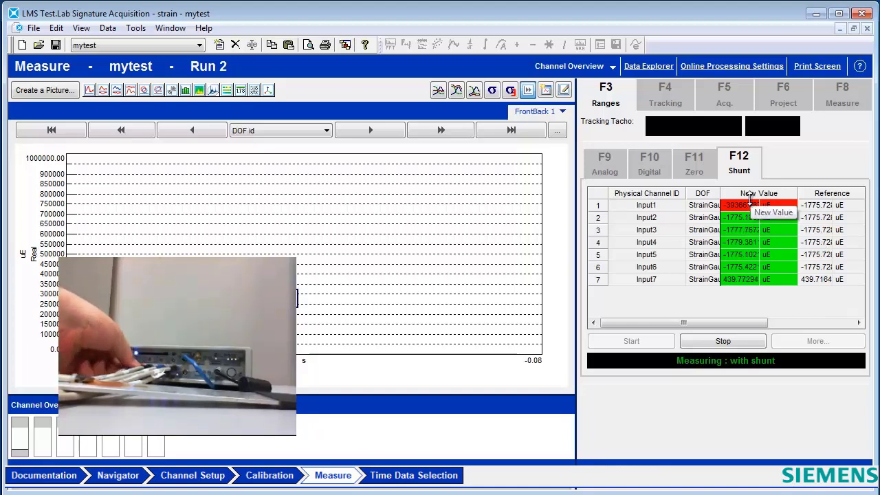
pyautogui.click(733, 345)
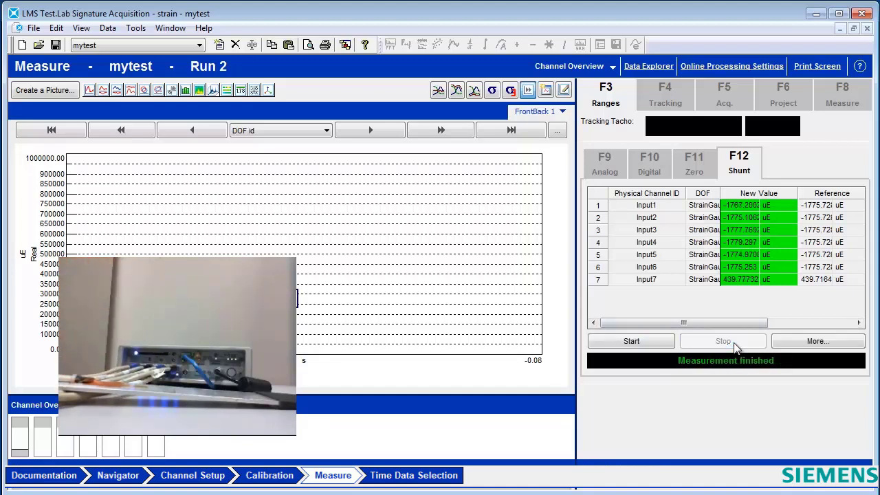
pyautogui.click(840, 106)
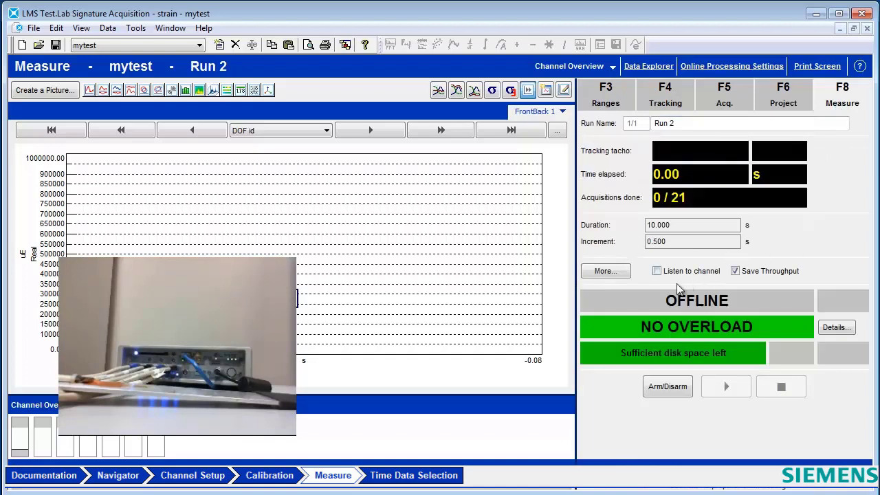
# Set measure options to a shunt measure sequence with zero check and arm Run 2
pyautogui.click(605, 272)
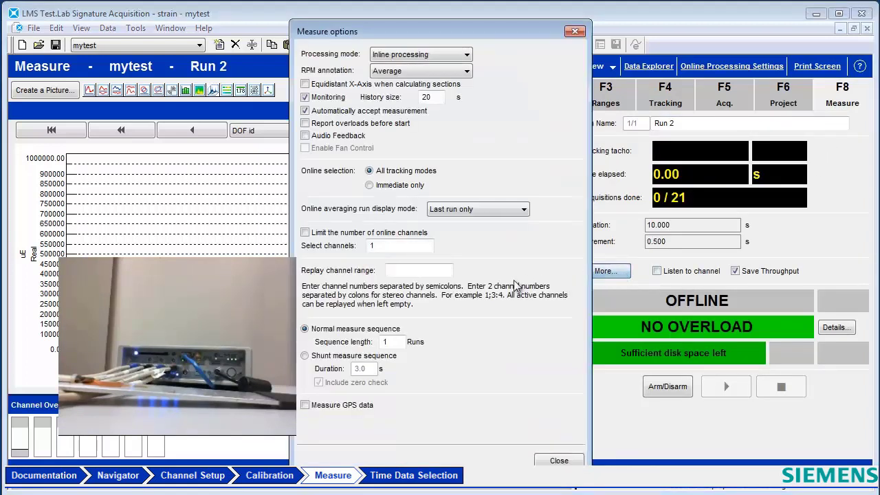
pyautogui.click(337, 358)
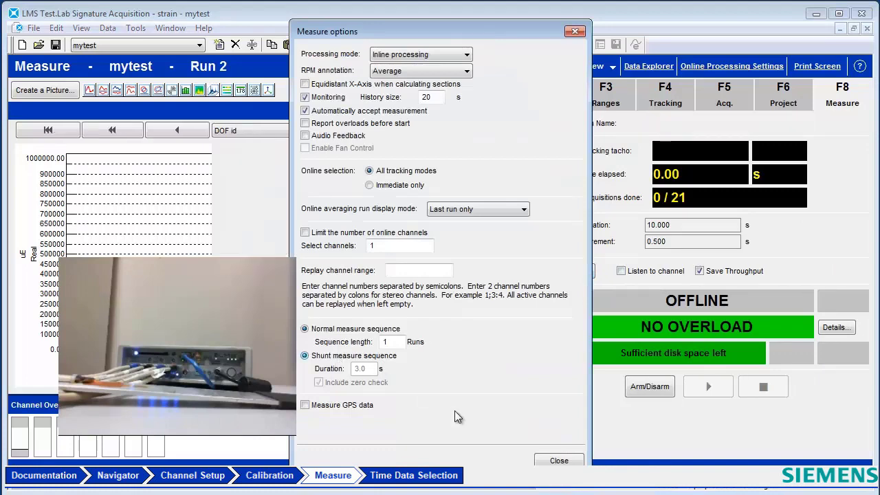
pyautogui.click(560, 461)
pyautogui.click(660, 389)
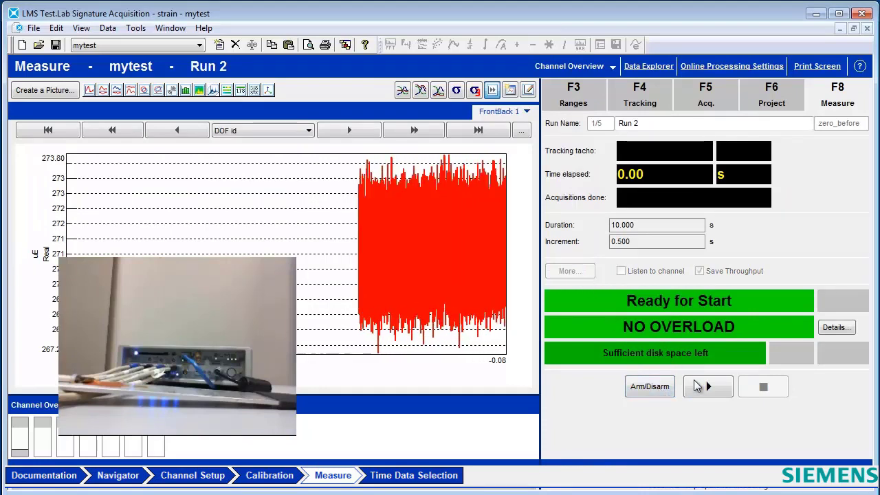
# Start Run 2's shunt measure sequence and end the no_shunt step early at 7.00 s
pyautogui.click(709, 387)
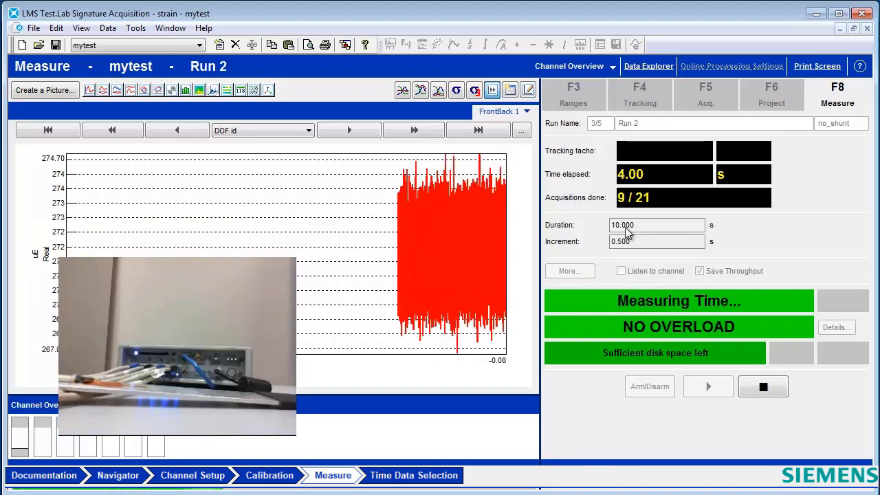
pyautogui.click(765, 387)
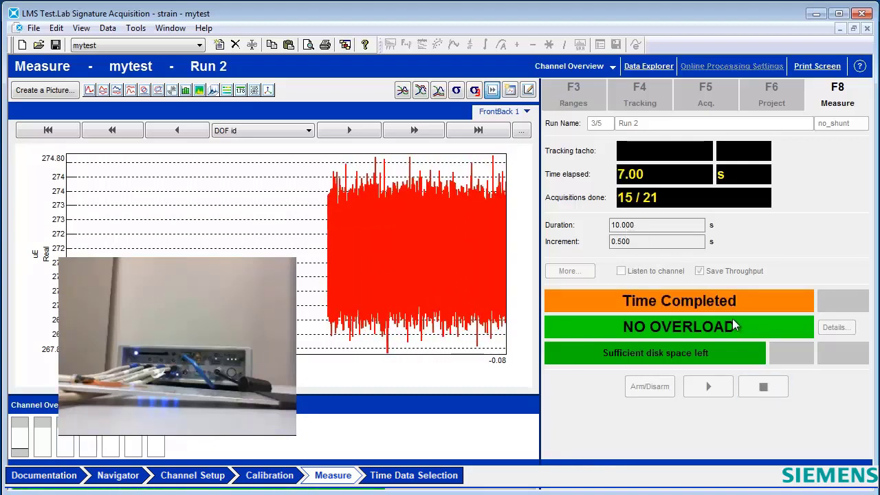